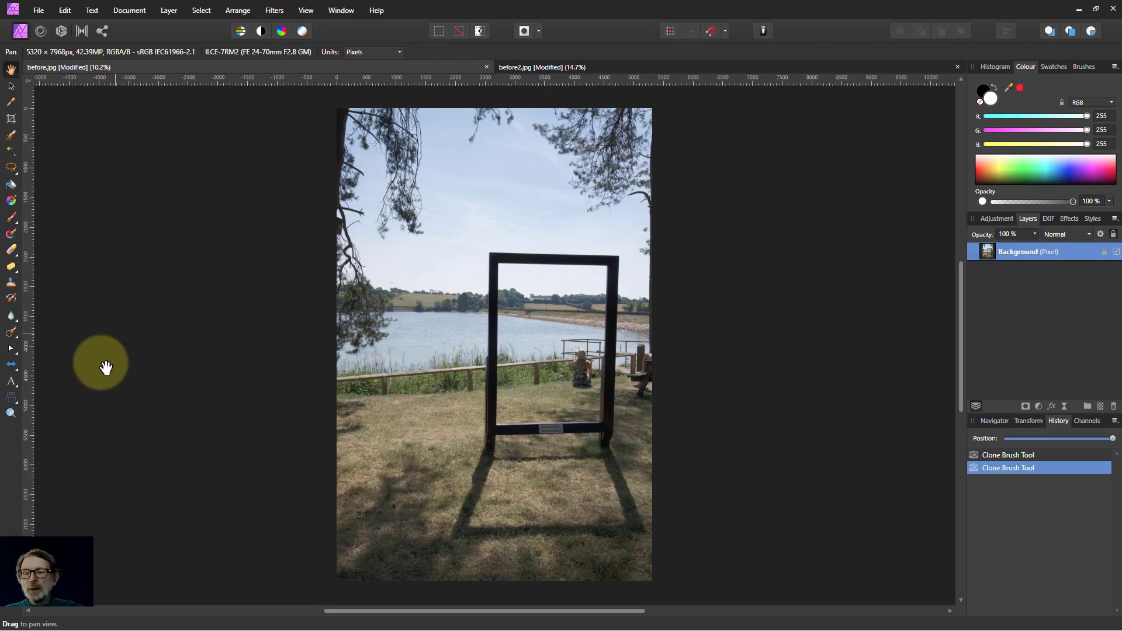
Activate the Clone Brush Tool on before.jpg for cloning the photo onto itself.
click(10, 287)
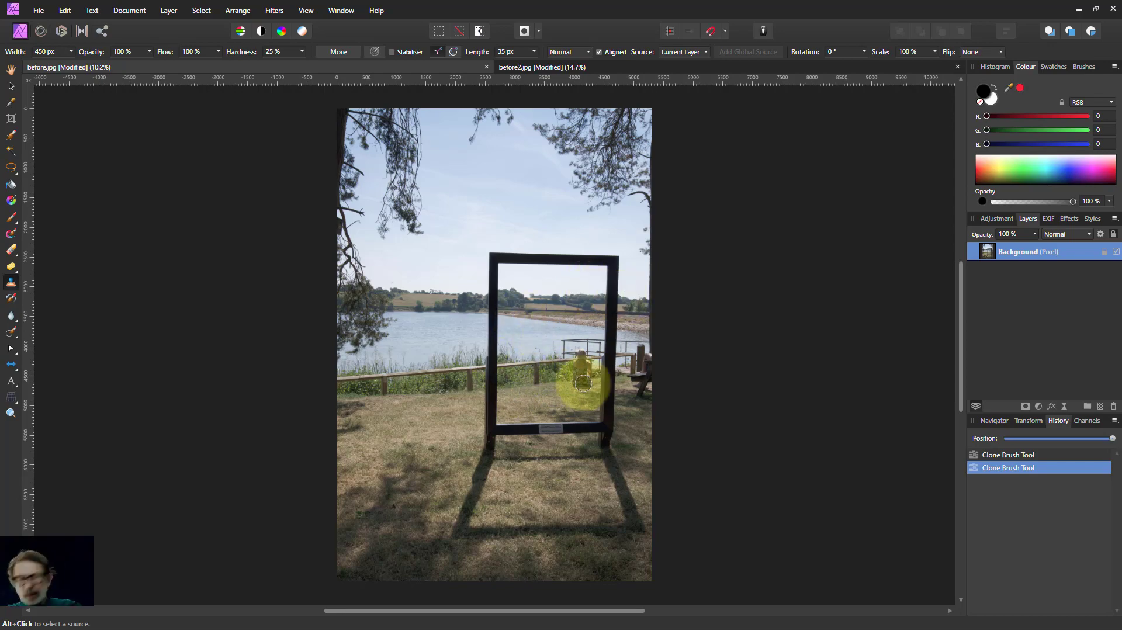
Zoom in, sample the woman's hat, shrink the brush to about 200 px, and paint her copy to the left.
scroll(590, 376, up, 6)
scroll(515, 368, up, 2)
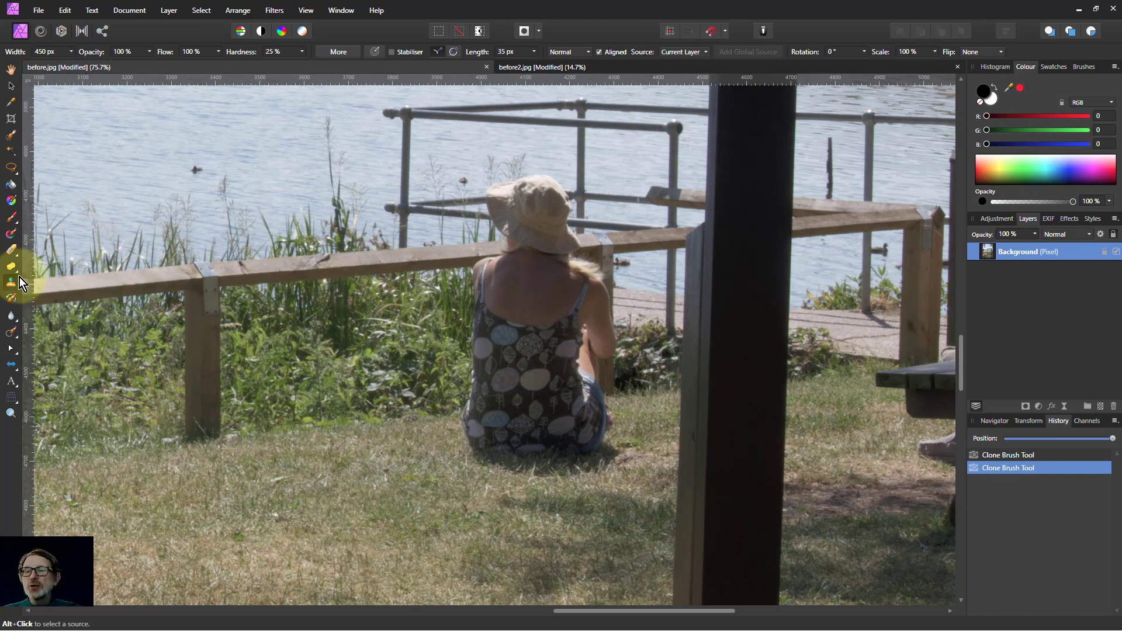
click(11, 283)
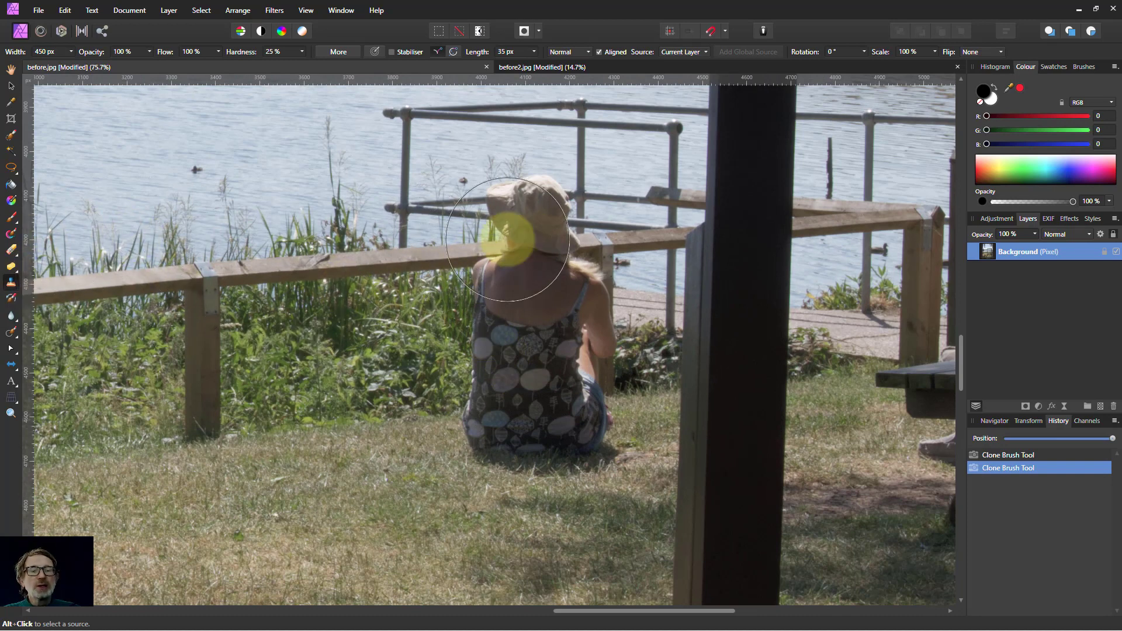
mouse_move(542, 224)
mouse_down()
mouse_move(534, 216)
mouse_move(536, 230)
mouse_move(532, 198)
mouse_move(537, 237)
mouse_up()
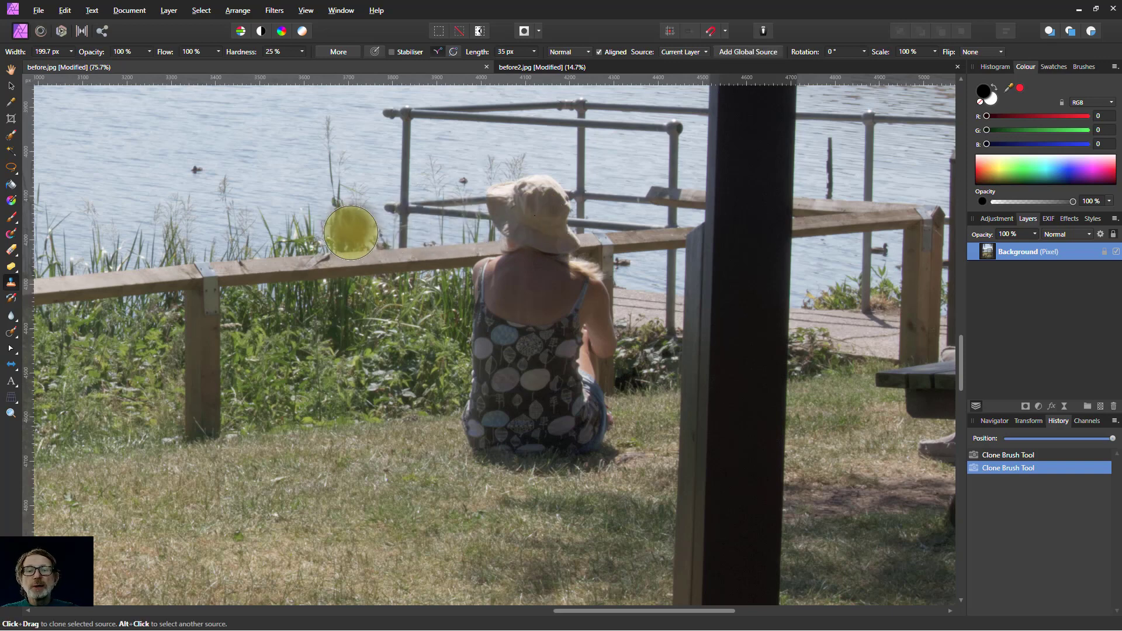
mouse_move(358, 225)
mouse_down()
mouse_move(323, 236)
mouse_move(359, 229)
mouse_move(370, 271)
mouse_move(342, 227)
mouse_move(381, 269)
mouse_move(348, 288)
mouse_move(317, 256)
mouse_move(323, 331)
mouse_move(300, 381)
mouse_move(301, 323)
mouse_move(310, 368)
mouse_move(381, 341)
mouse_move(389, 319)
mouse_move(398, 474)
mouse_move(417, 401)
mouse_move(413, 335)
mouse_move(391, 487)
mouse_move(317, 471)
mouse_move(375, 425)
mouse_move(362, 400)
mouse_move(310, 457)
mouse_move(298, 342)
mouse_move(295, 410)
mouse_move(360, 460)
mouse_up()
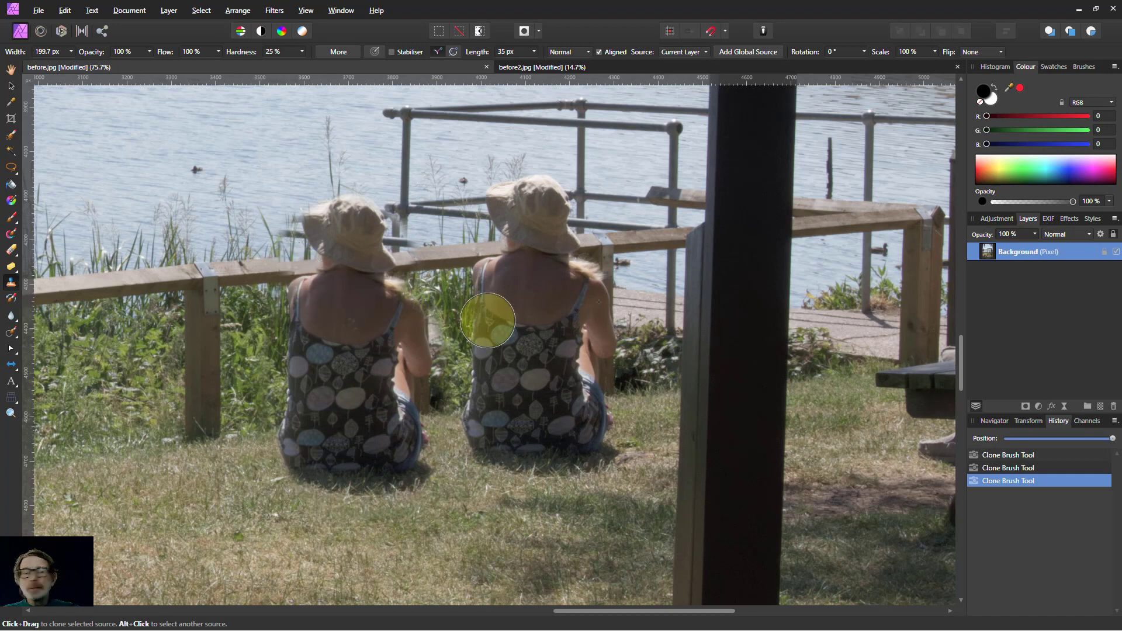
Use the Undo Brush to restore the original rail and reeds around the cloned woman.
click(11, 298)
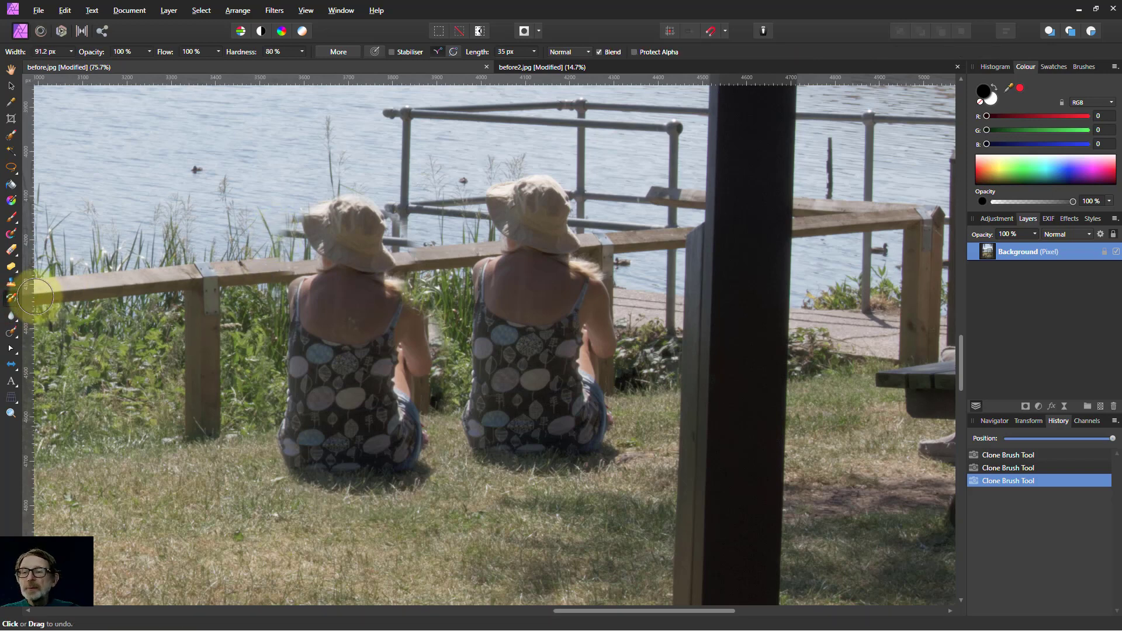
mouse_move(283, 228)
mouse_down()
mouse_move(301, 251)
mouse_move(264, 292)
mouse_move(269, 284)
mouse_up()
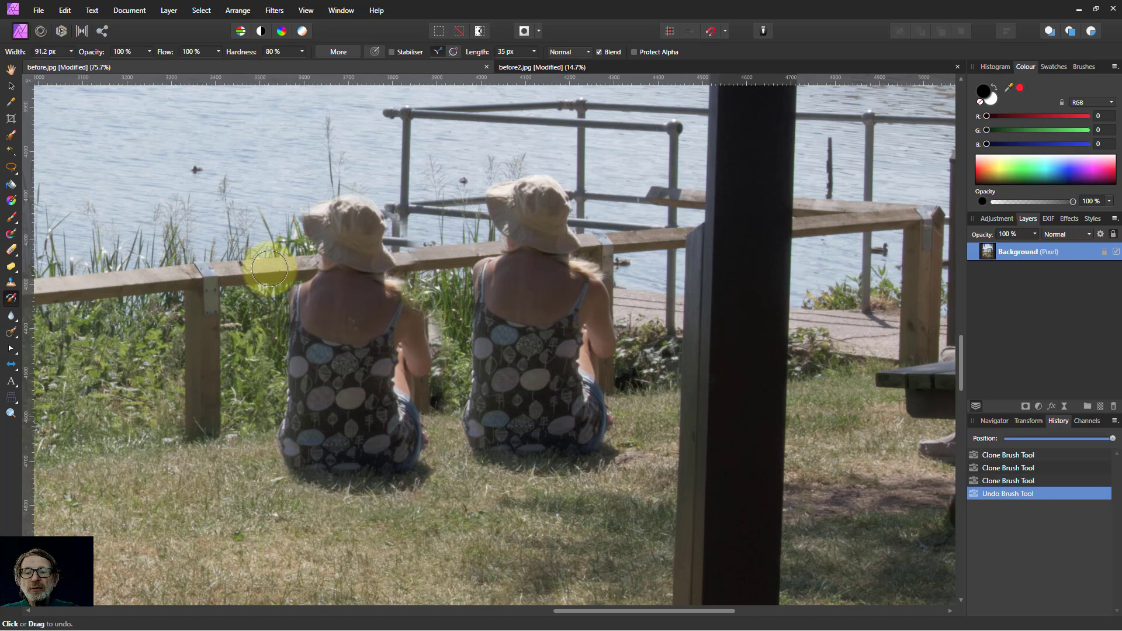
mouse_move(379, 187)
mouse_down()
mouse_move(442, 309)
mouse_move(453, 369)
mouse_move(446, 319)
mouse_move(456, 380)
mouse_move(329, 384)
mouse_move(254, 297)
mouse_move(277, 306)
mouse_move(266, 307)
mouse_move(253, 347)
mouse_move(261, 386)
mouse_move(233, 430)
mouse_move(273, 227)
mouse_move(280, 428)
mouse_move(256, 419)
mouse_move(216, 438)
mouse_up()
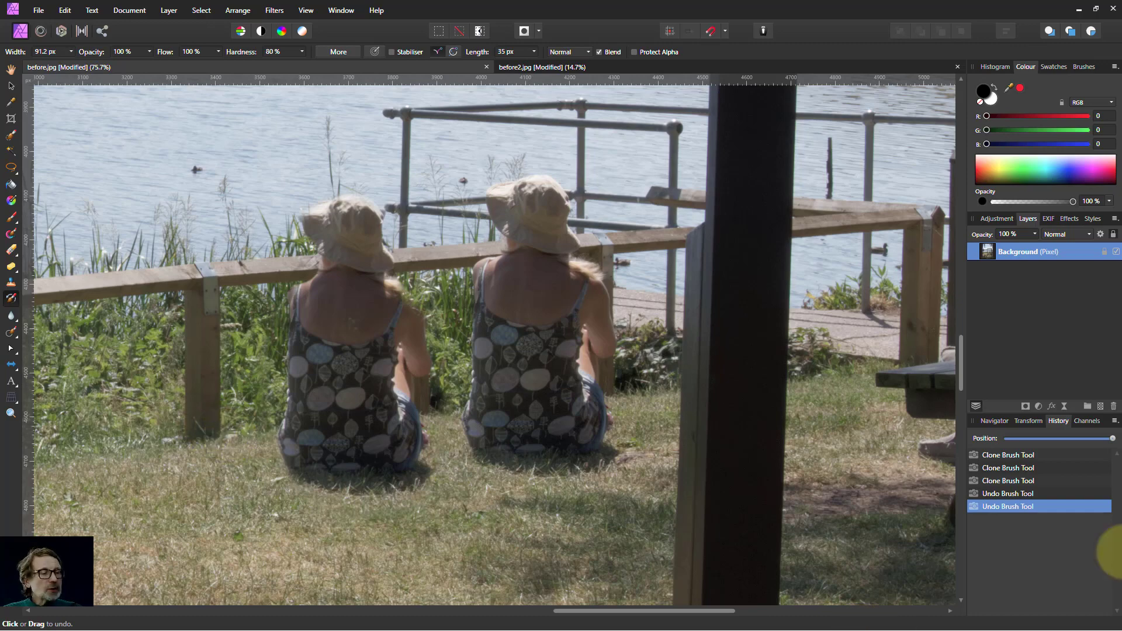
Revert history to before the cloning and add an empty pixel layer above Background.
click(1004, 441)
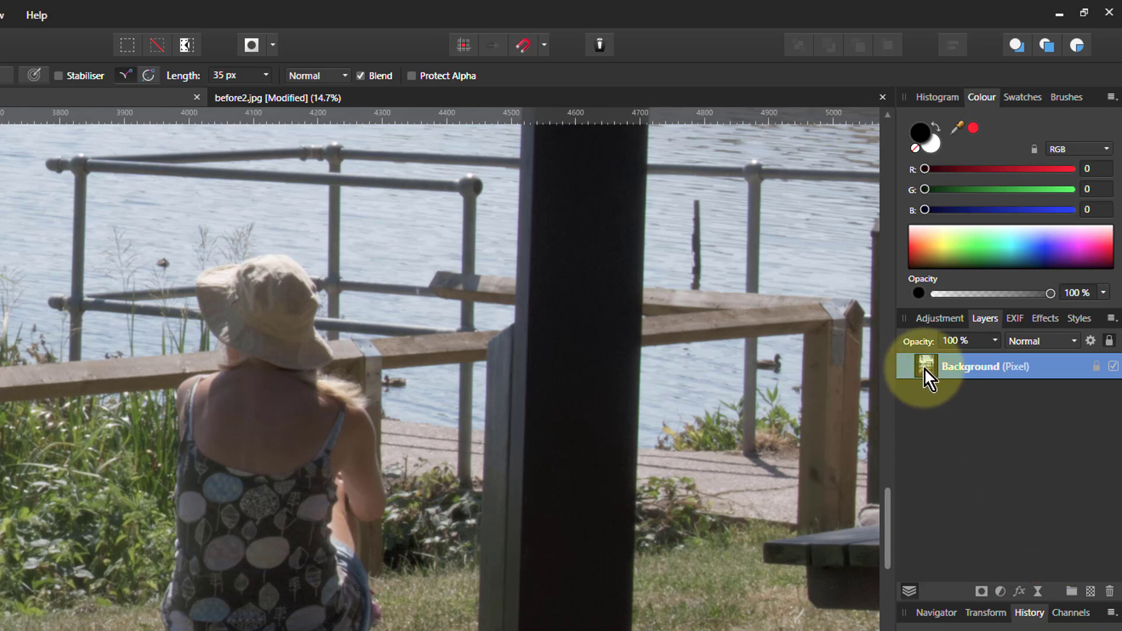
click(1090, 591)
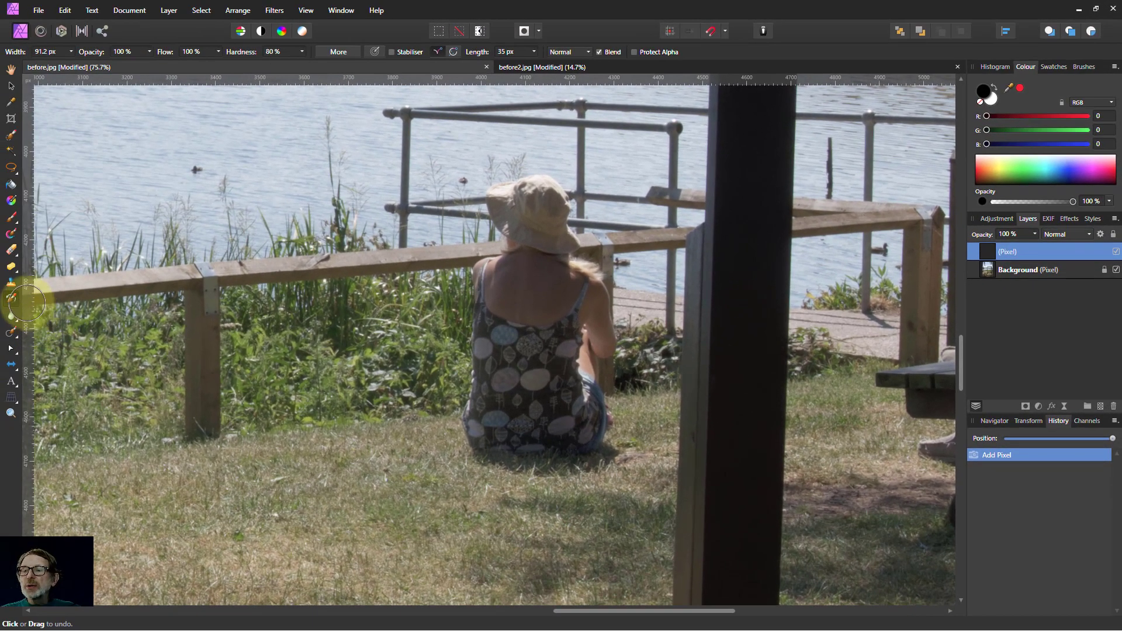
Set the Clone Brush source to Current Layer & Below.
click(15, 287)
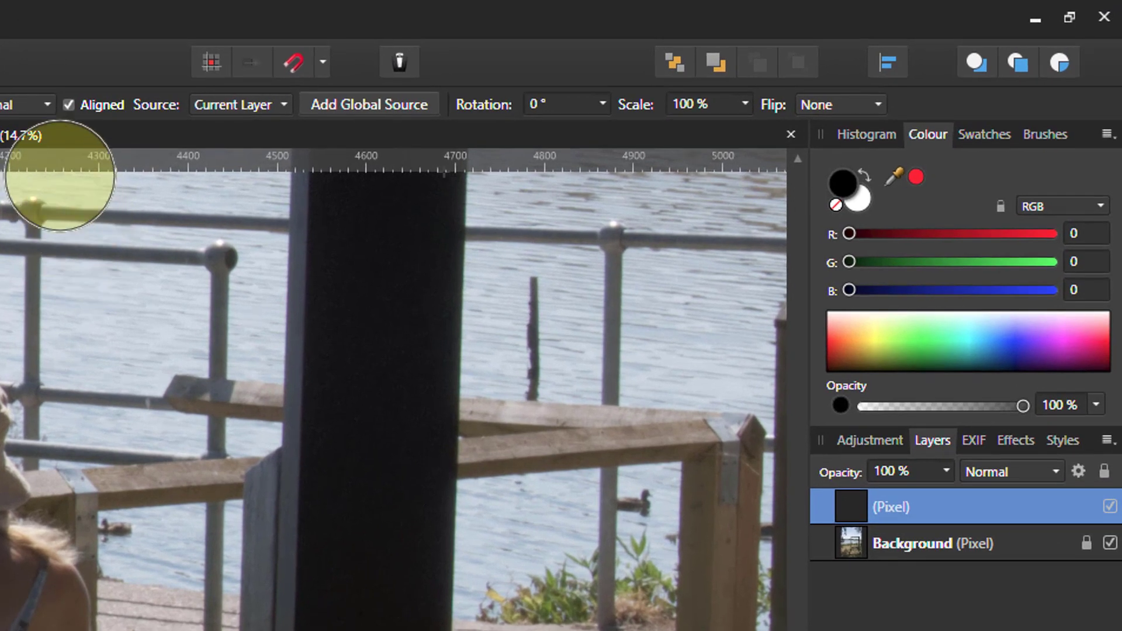
click(229, 105)
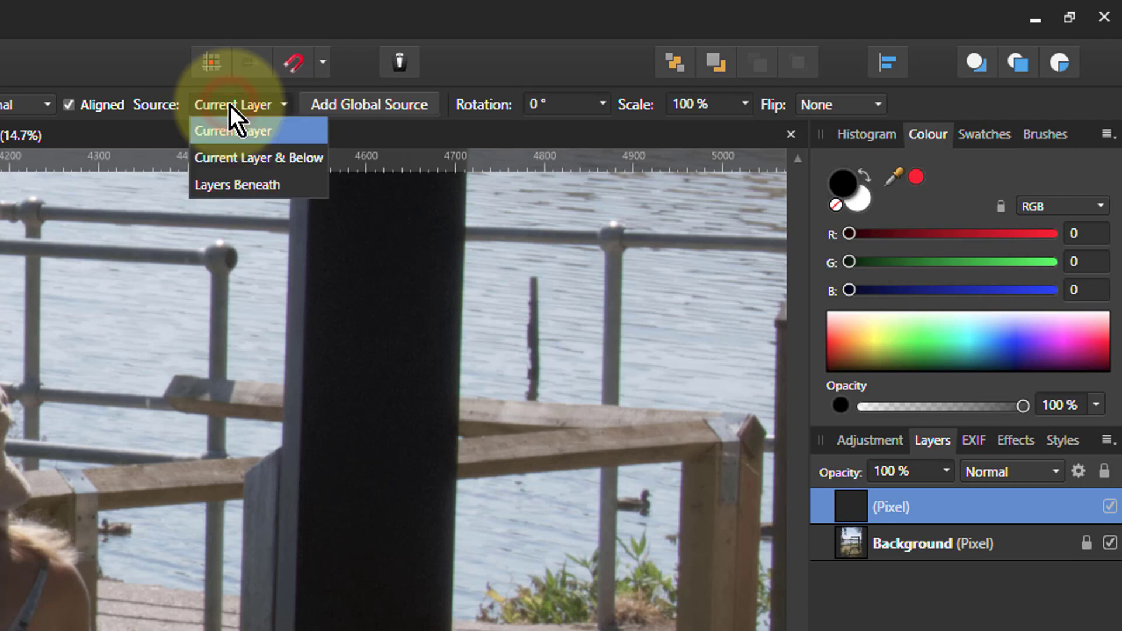
click(236, 159)
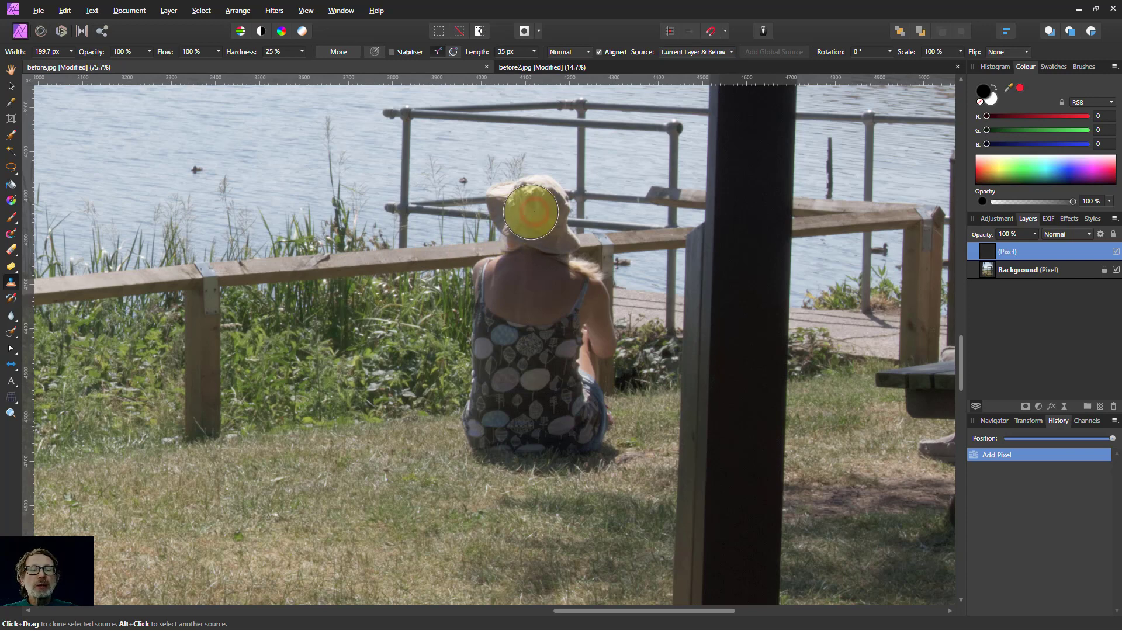
Sample the woman's hat and paint her copy onto the new pixel layer to her left.
alt+click(530, 212)
mouse_move(333, 238)
mouse_down()
mouse_move(298, 227)
mouse_move(328, 286)
mouse_move(296, 266)
mouse_move(302, 252)
mouse_move(324, 330)
mouse_move(372, 355)
mouse_move(354, 259)
mouse_move(367, 393)
mouse_move(379, 334)
mouse_move(394, 388)
mouse_move(393, 354)
mouse_move(356, 443)
mouse_move(296, 448)
mouse_move(332, 416)
mouse_move(308, 411)
mouse_move(280, 330)
mouse_move(271, 390)
mouse_move(316, 464)
mouse_move(384, 480)
mouse_move(399, 461)
mouse_move(351, 458)
mouse_up()
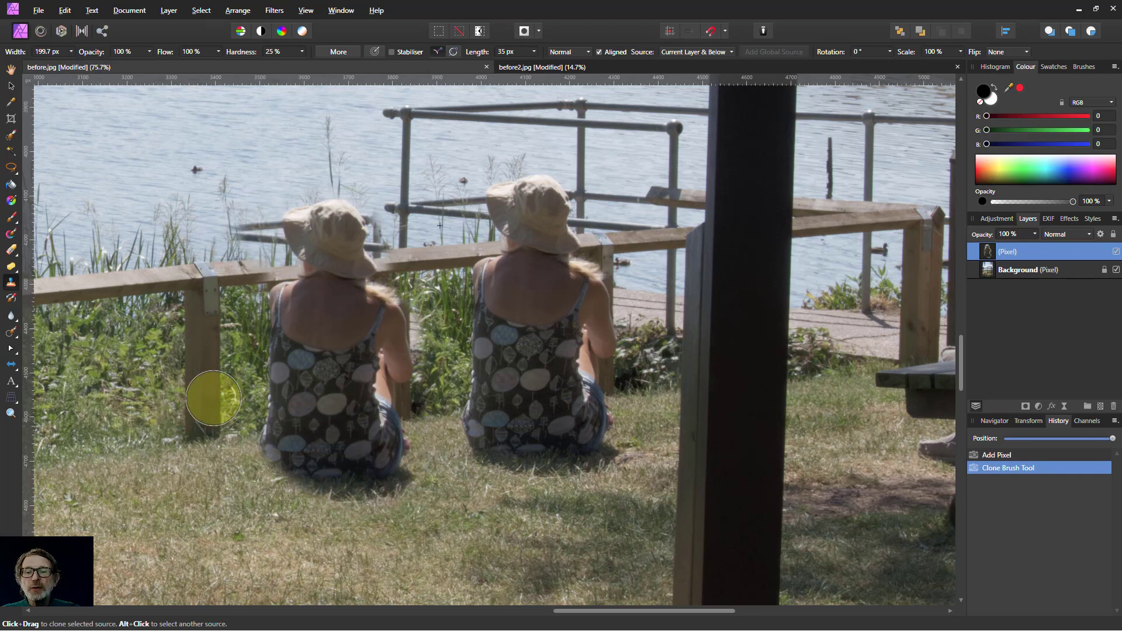
click(138, 315)
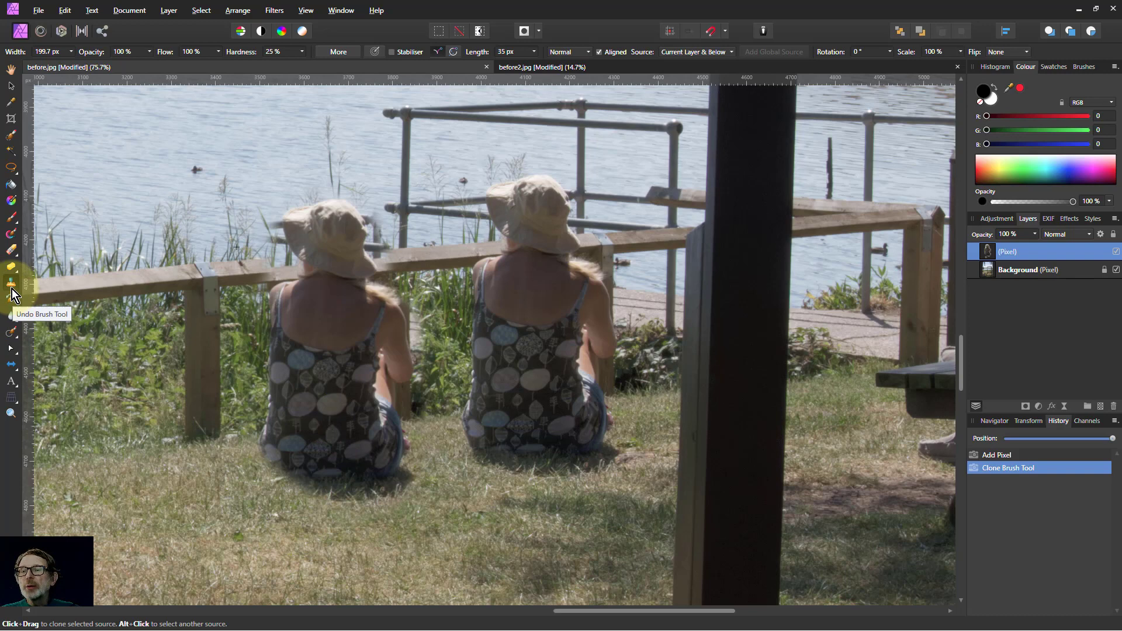
With the Erase Brush, remove the reeds and stray background around the cloned hat, hiding the Background.
click(13, 254)
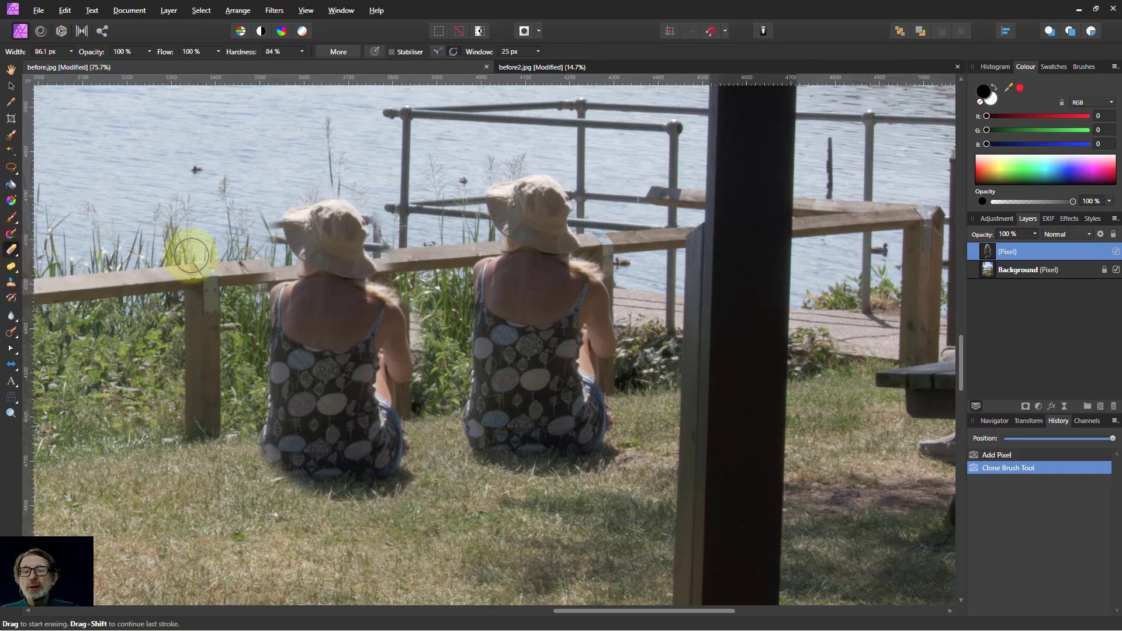
drag(260, 228, 264, 245)
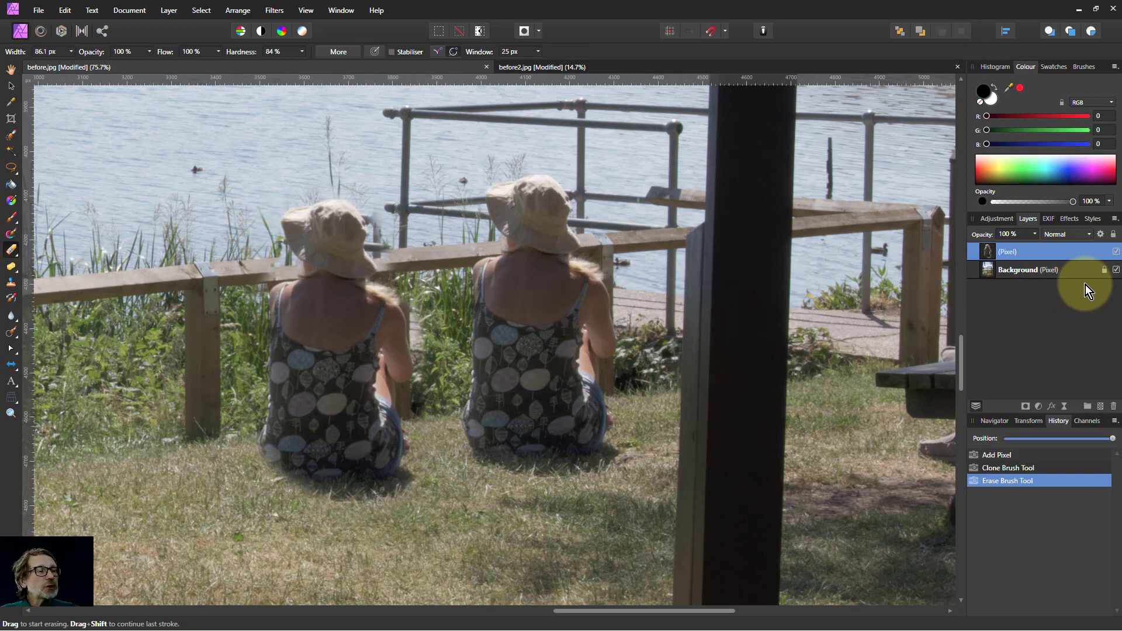
click(1116, 270)
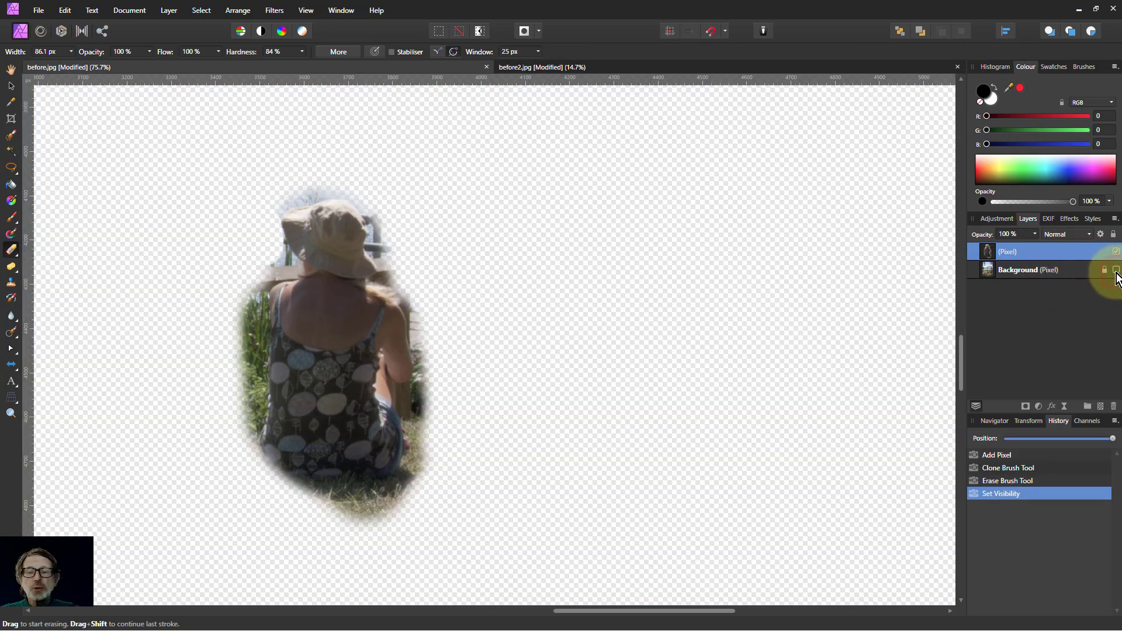
drag(344, 156, 335, 170)
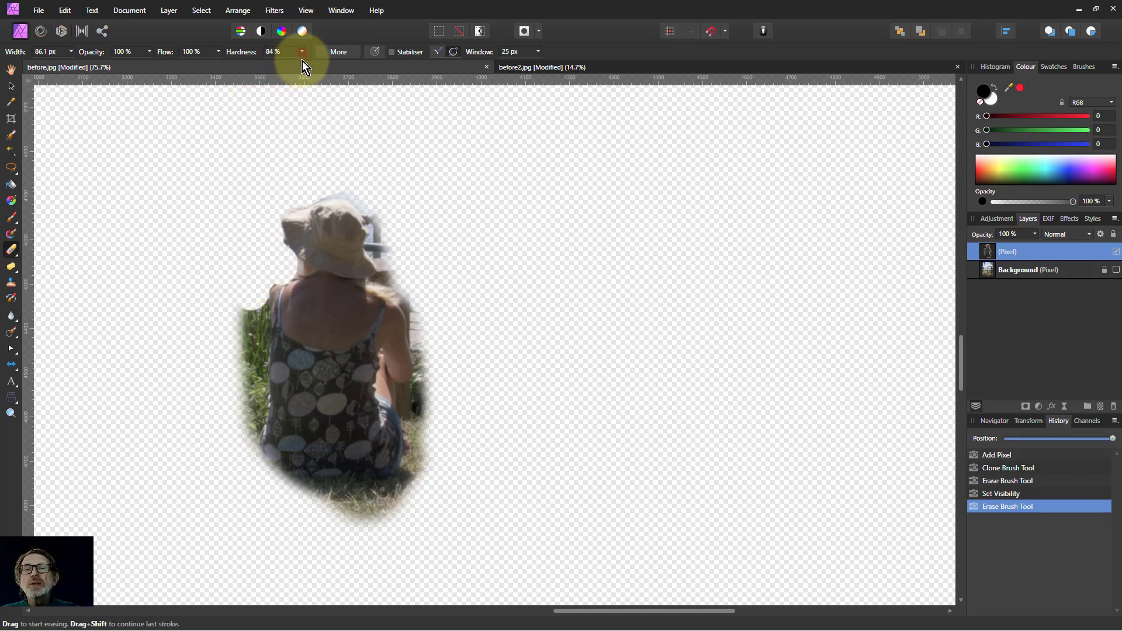
Soften the eraser to 59% hardness, clean the clone's hair and shoulder edges, then show Background again.
drag(298, 65, 284, 65)
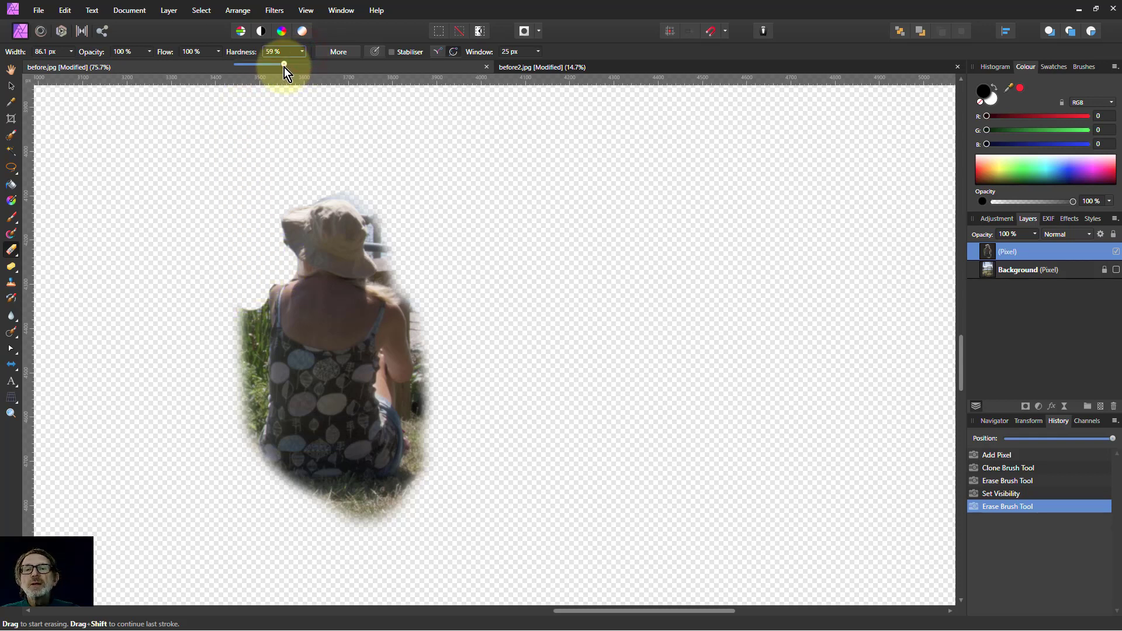
click(257, 285)
mouse_move(256, 286)
mouse_down()
mouse_move(248, 424)
mouse_move(250, 303)
mouse_move(294, 204)
mouse_move(321, 183)
mouse_move(372, 202)
mouse_up()
click(338, 183)
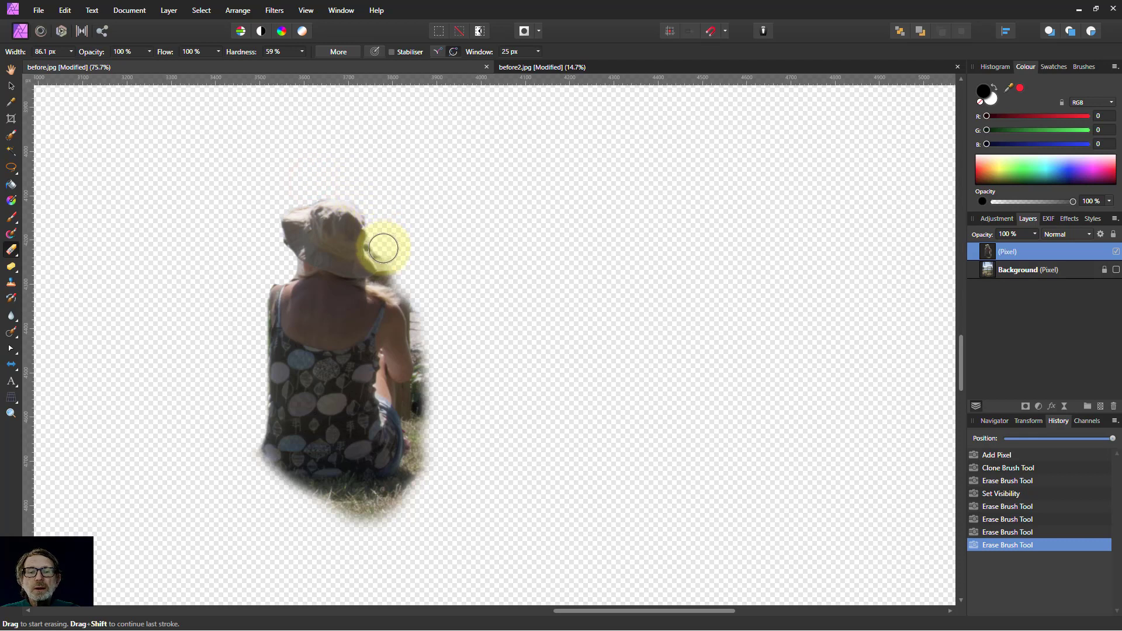
mouse_move(393, 266)
mouse_down()
mouse_move(423, 311)
mouse_move(388, 264)
mouse_move(389, 281)
mouse_move(431, 335)
mouse_move(432, 416)
mouse_move(428, 317)
mouse_move(416, 466)
mouse_move(365, 513)
mouse_up()
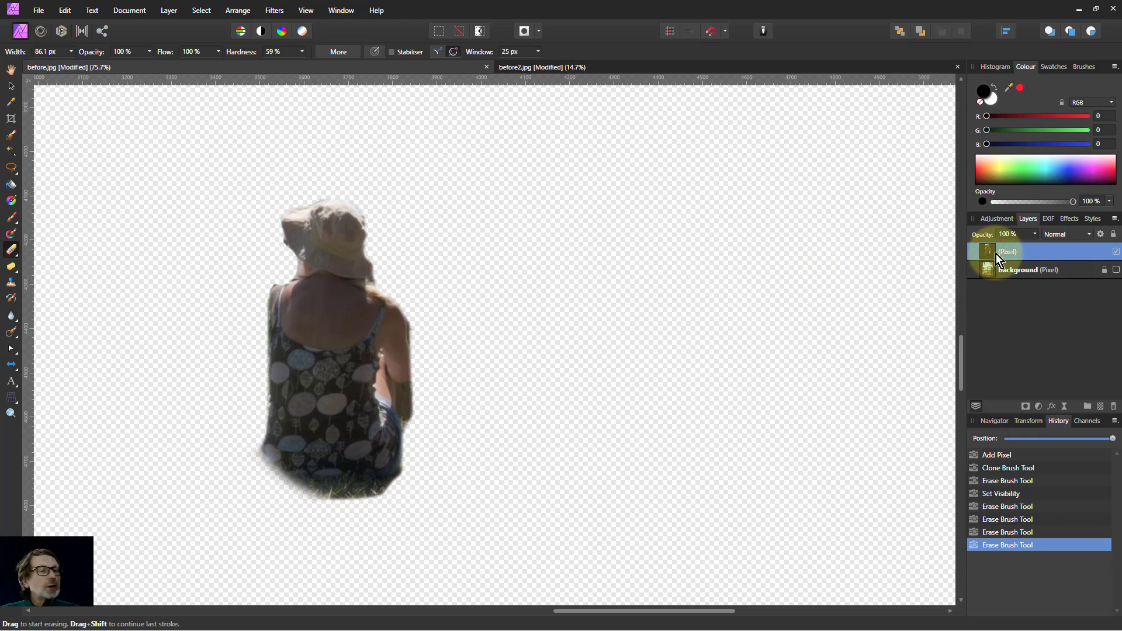
click(1117, 270)
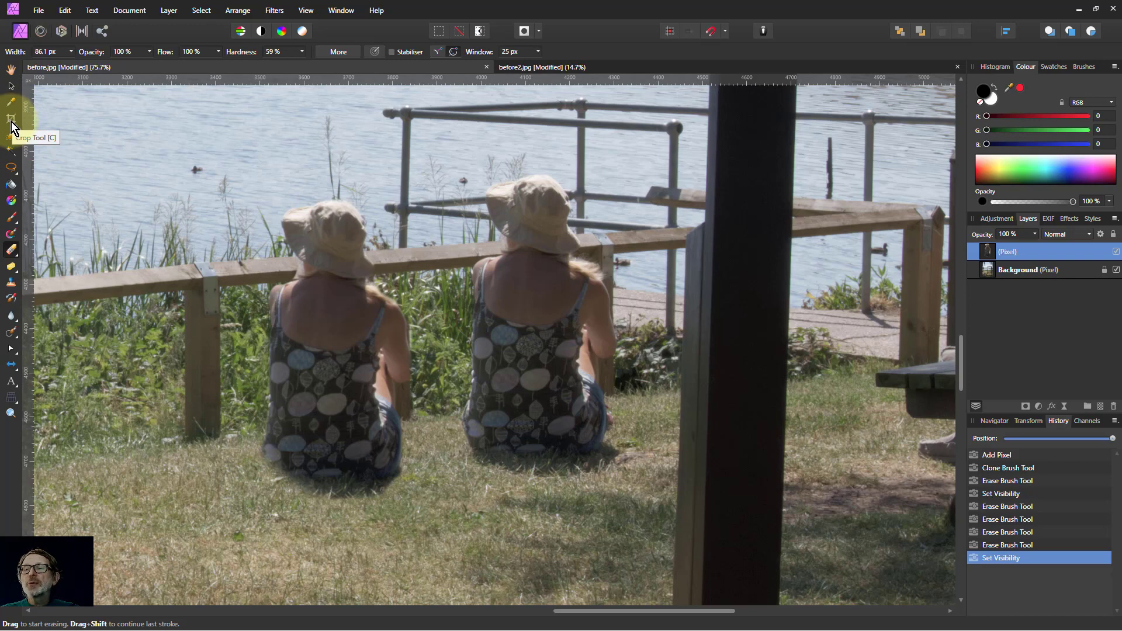
Reposition and scale the cloned woman, then duplicate her layer and move the copy to the fence's left end.
click(10, 86)
drag(337, 348, 312, 387)
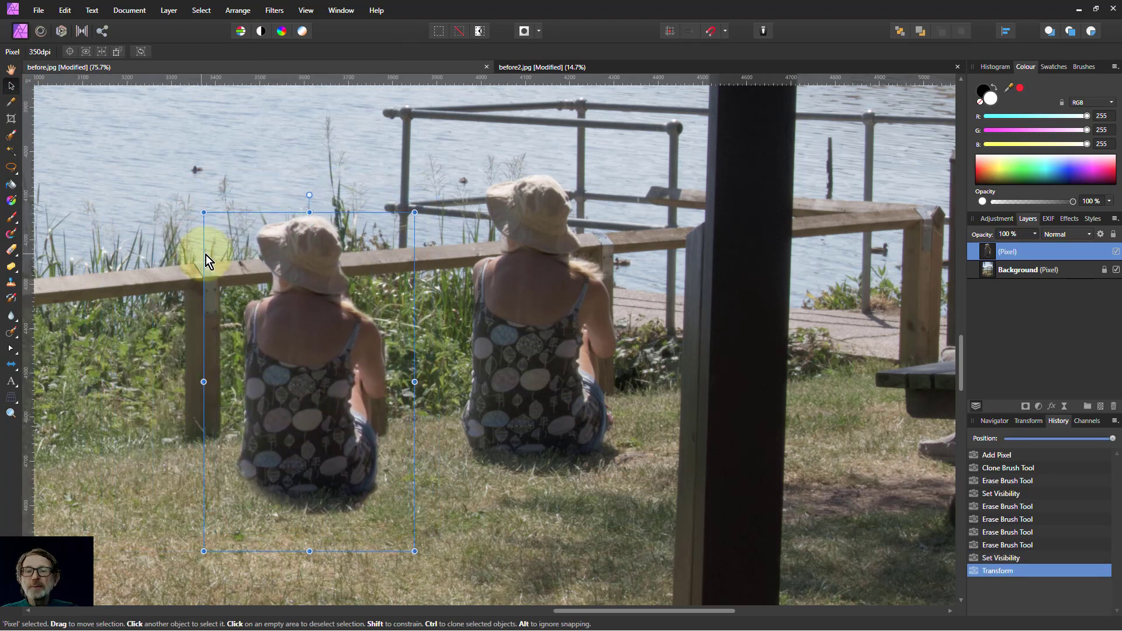
drag(204, 211, 170, 242)
drag(336, 458, 332, 432)
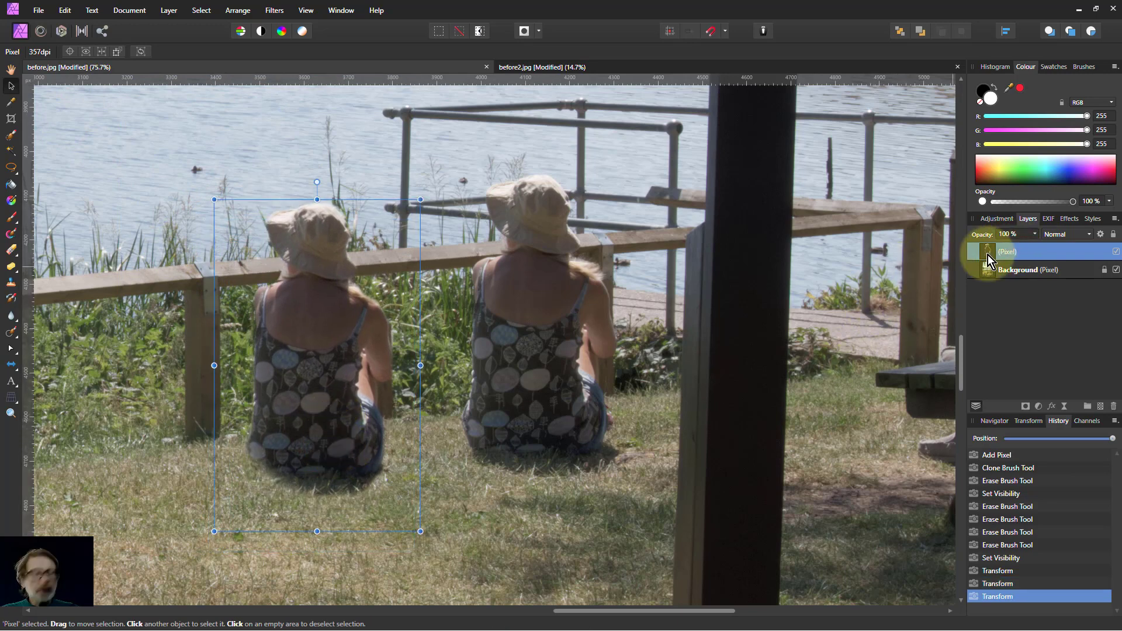
key(ctrl+j)
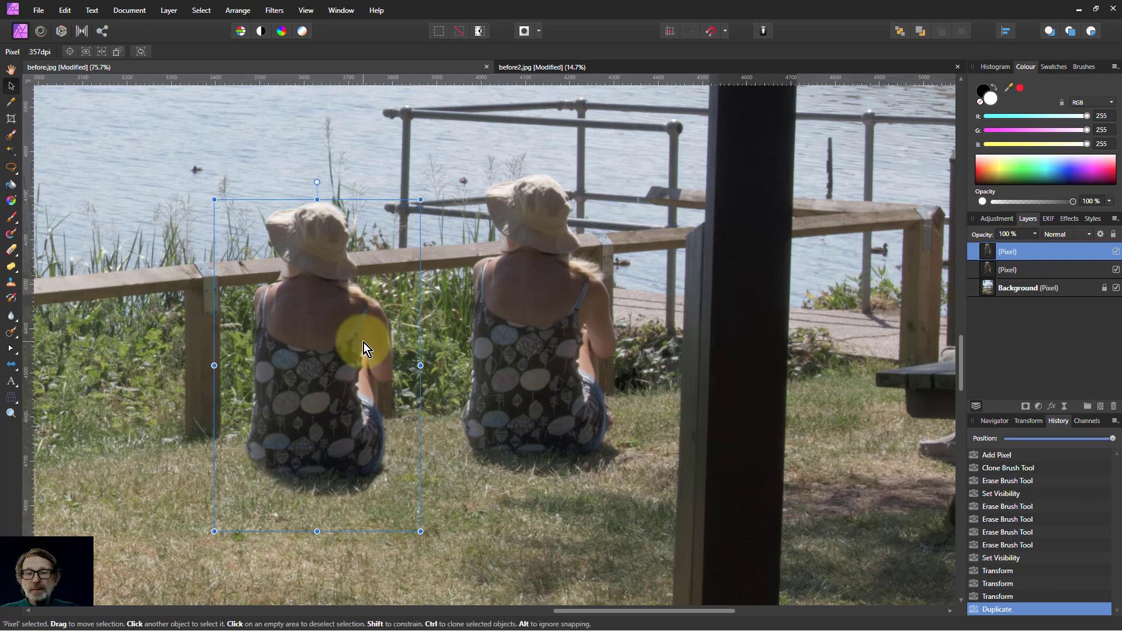
drag(363, 343, 149, 374)
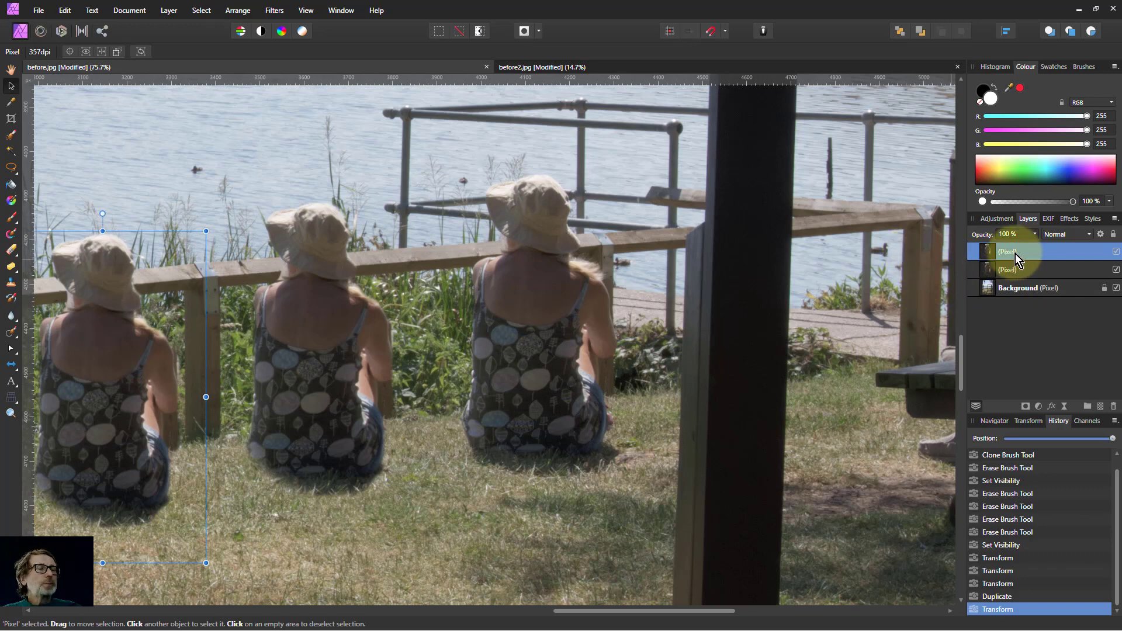
With the Clone Brush active, fit the image to the window and open the Sources panel from View > Studio.
click(11, 284)
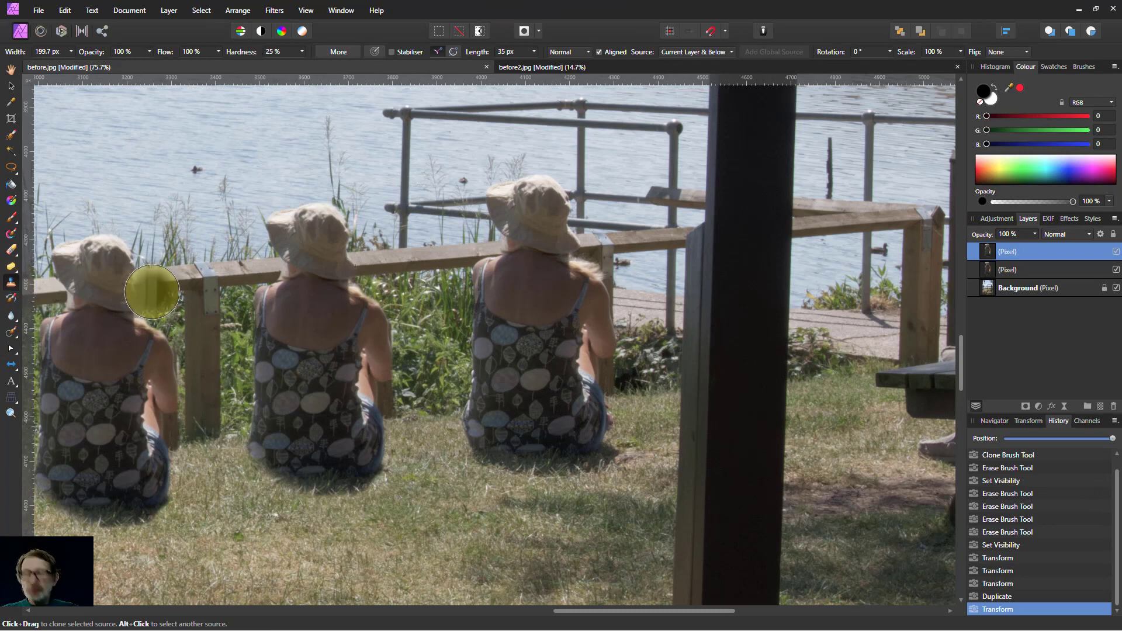
key(ctrl+0)
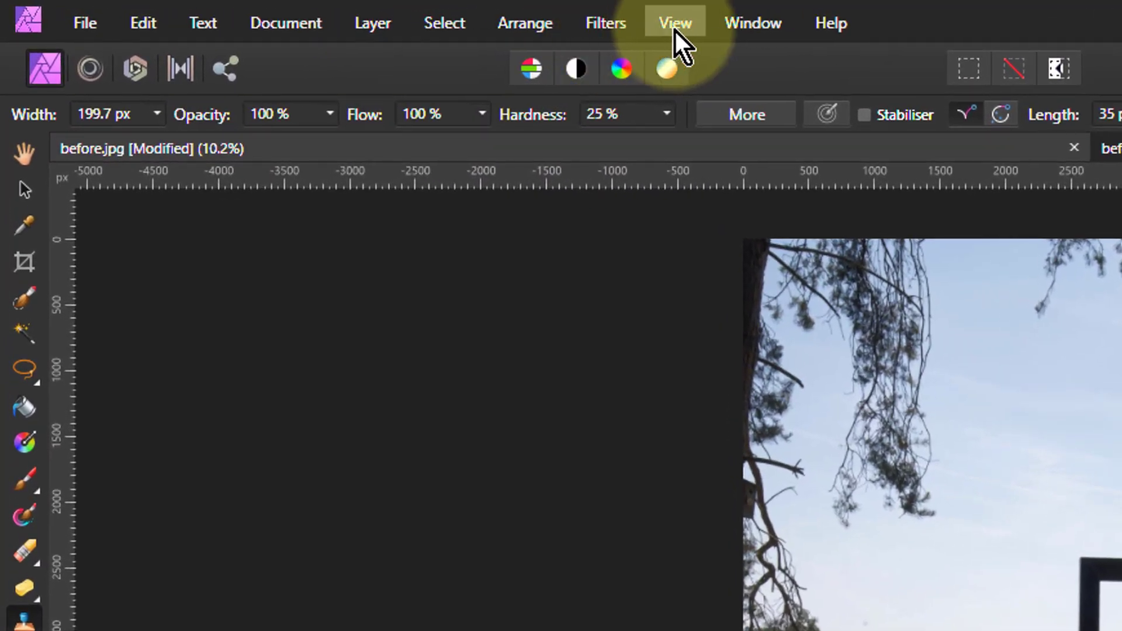
click(313, 13)
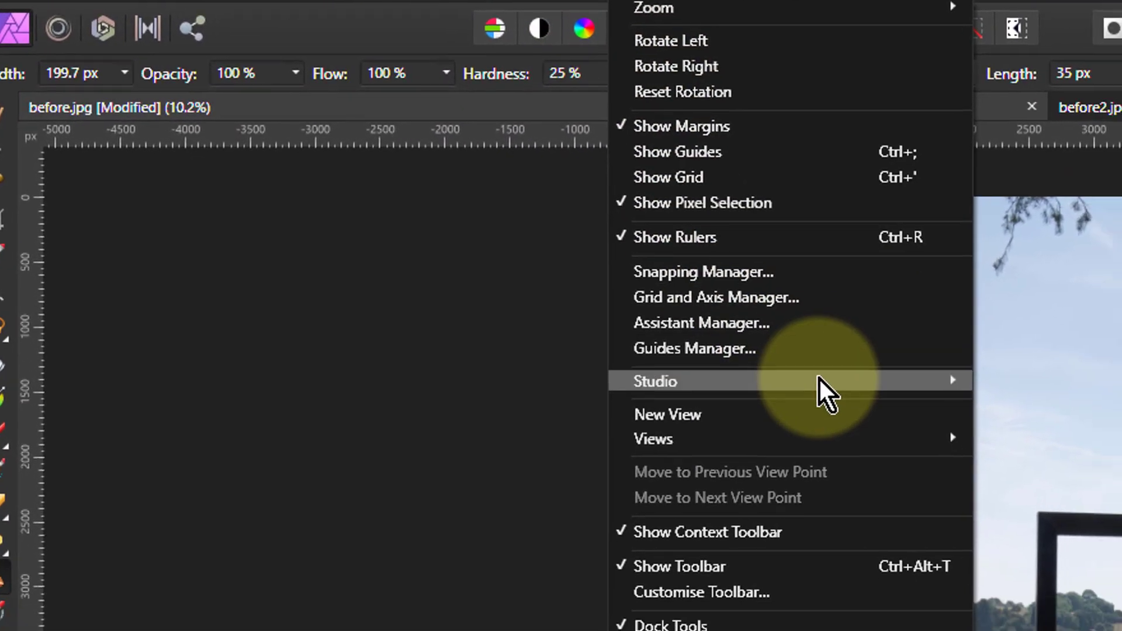
mouse_move(859, 425)
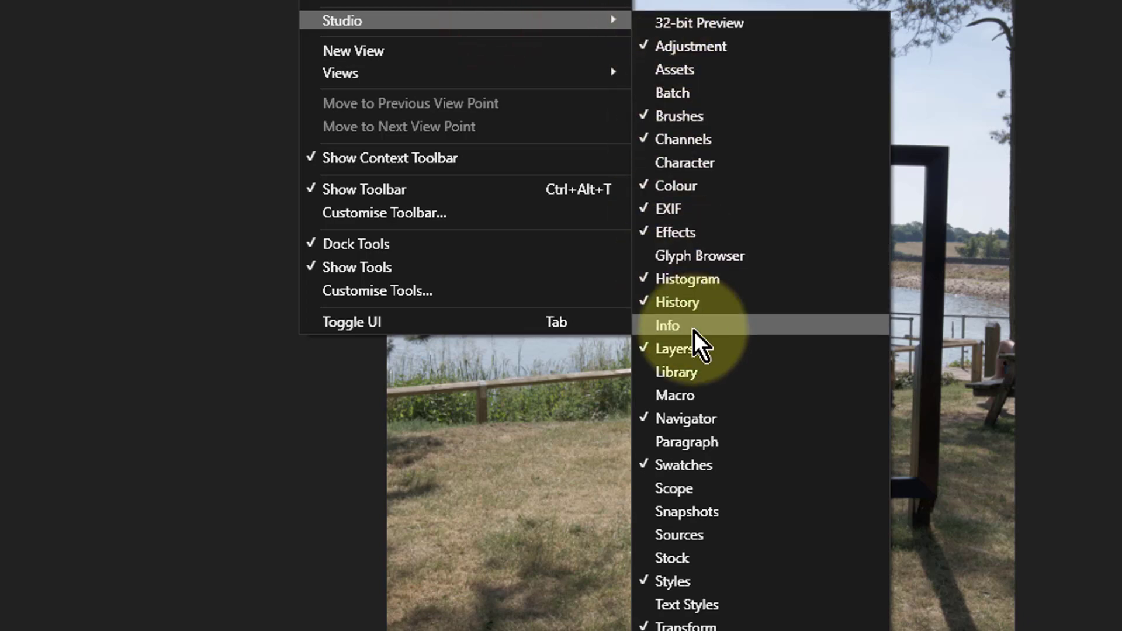
click(679, 539)
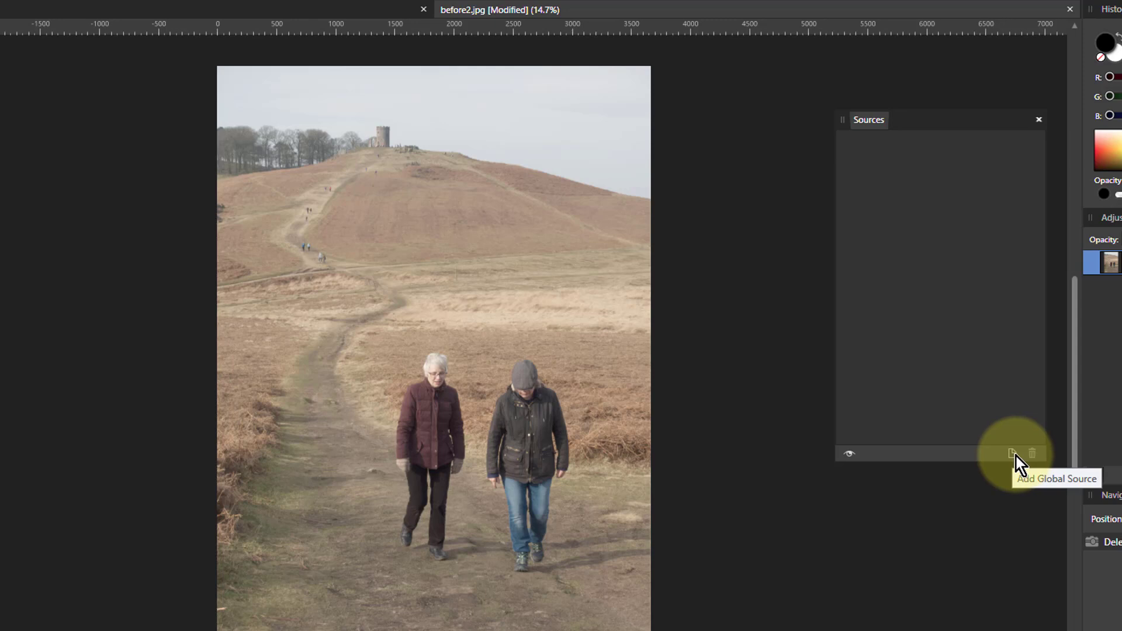
Add before2.jpg as a global clone source and sample the tower as the origin.
click(1014, 455)
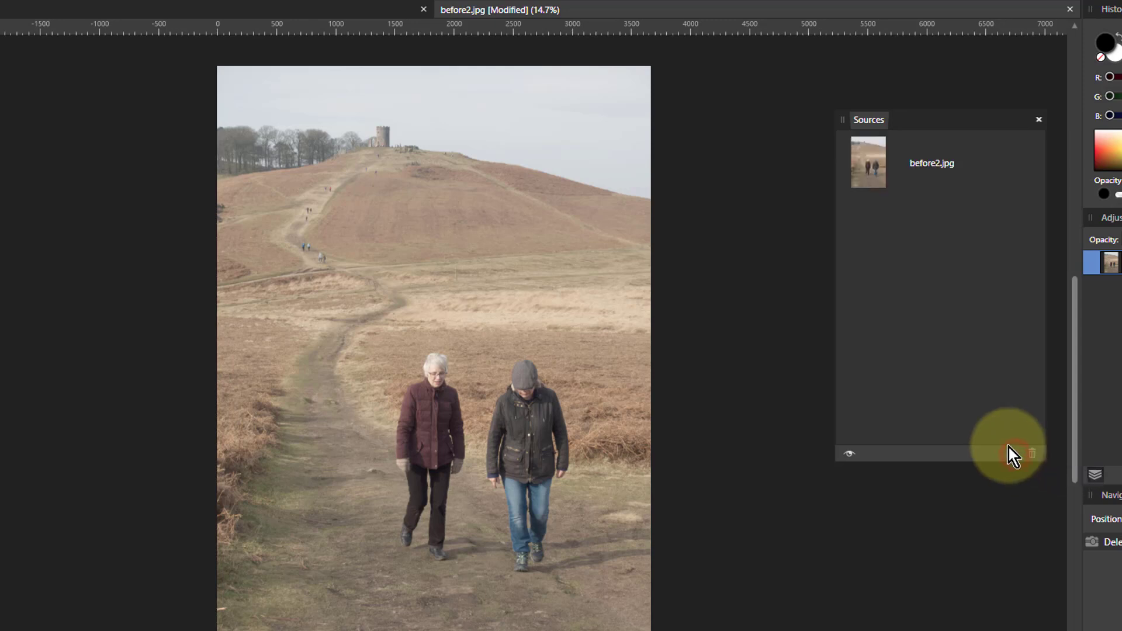
click(877, 173)
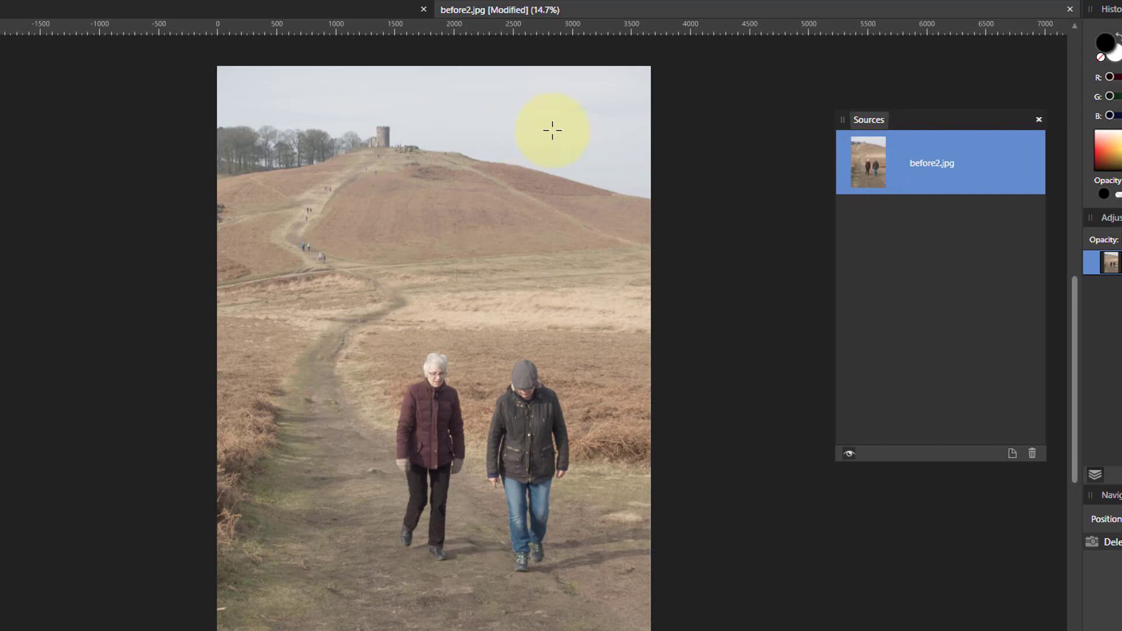
alt+click(381, 126)
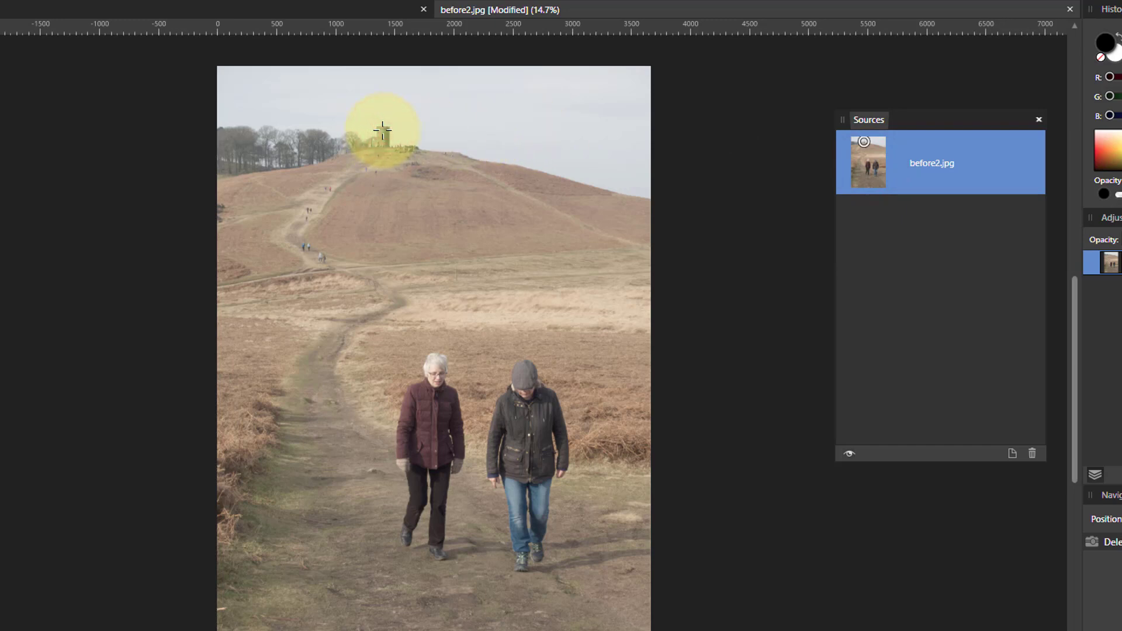
Return to before.jpg and enlarge the clone brush.
click(216, 8)
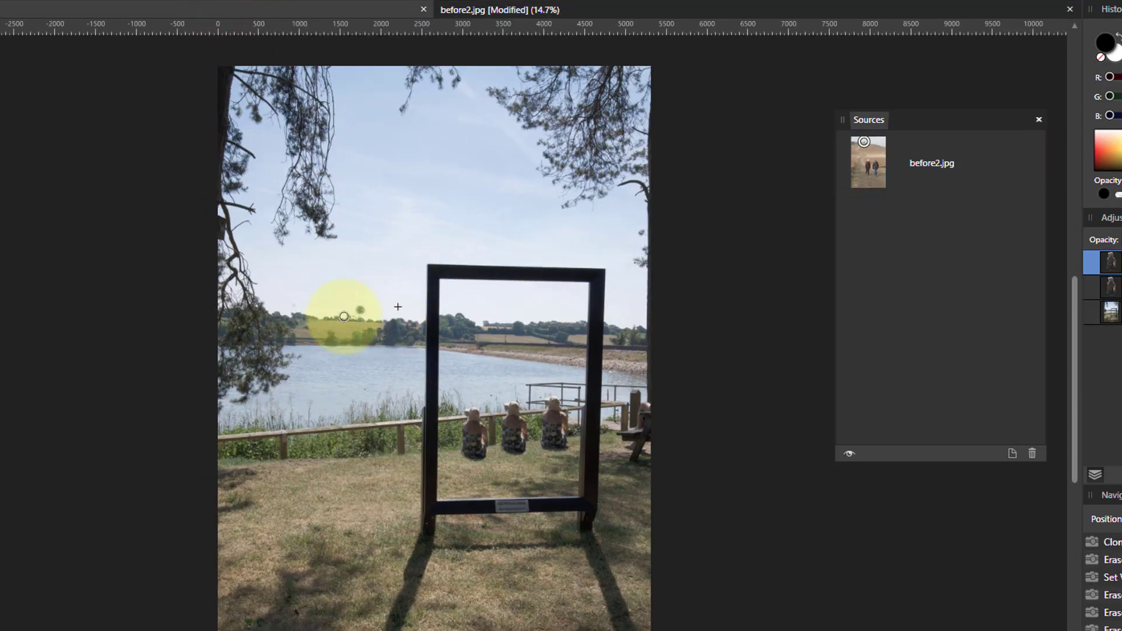
key(bracketright)
key(bracketright)
key(bracketright)
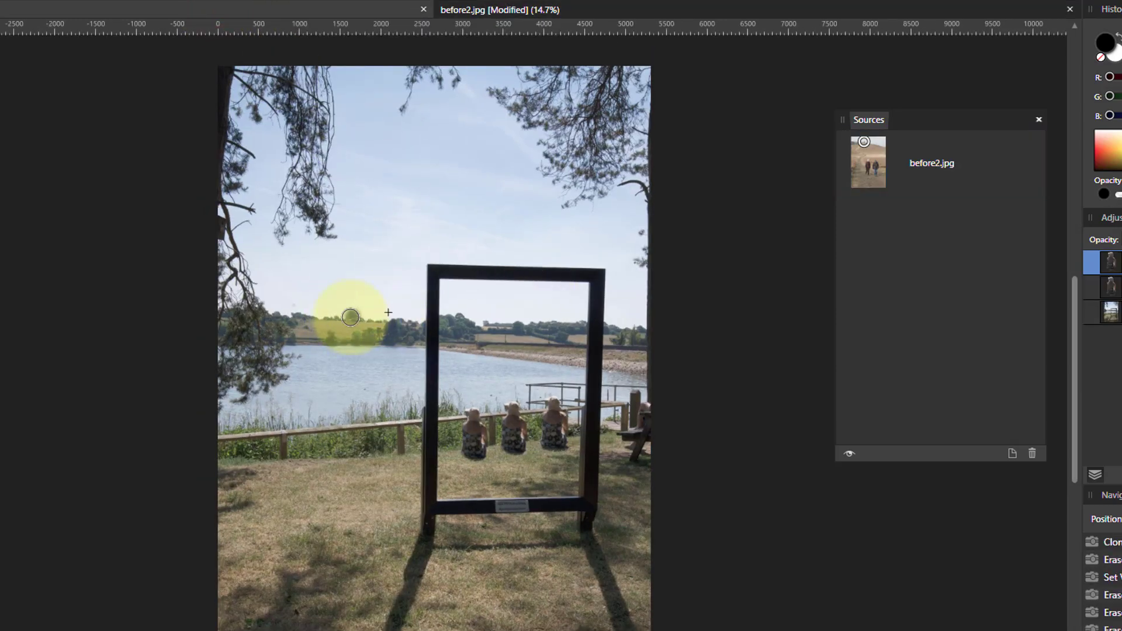
mouse_move(348, 318)
mouse_down()
mouse_move(324, 314)
mouse_move(364, 311)
mouse_up()
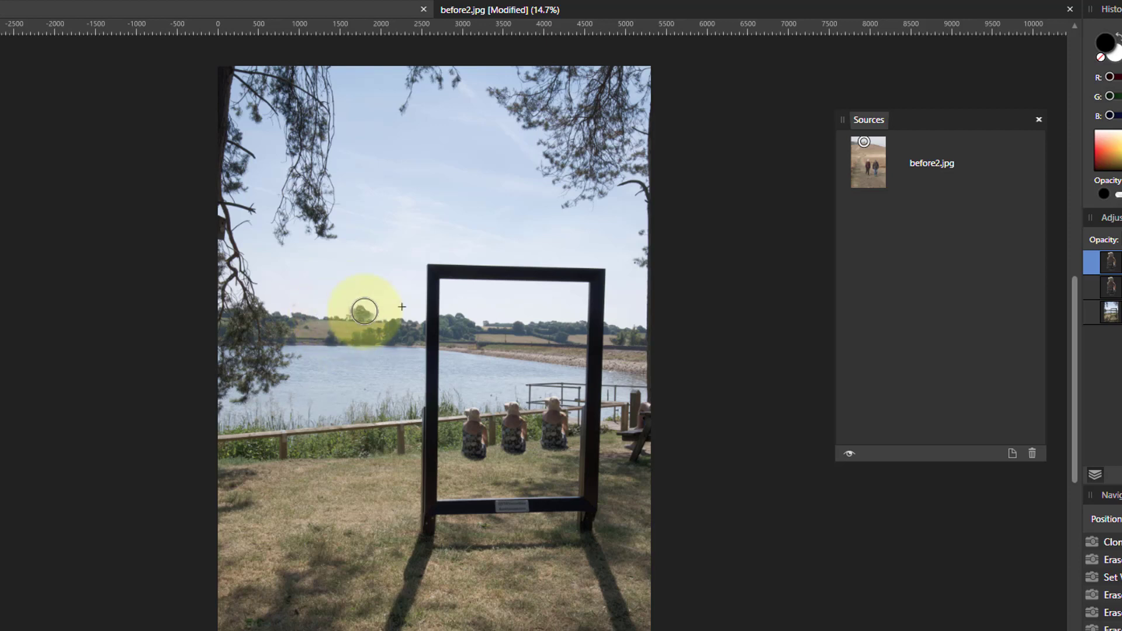
Using before2.jpg as the source, clone the tower into the treeline left of the frame.
click(876, 178)
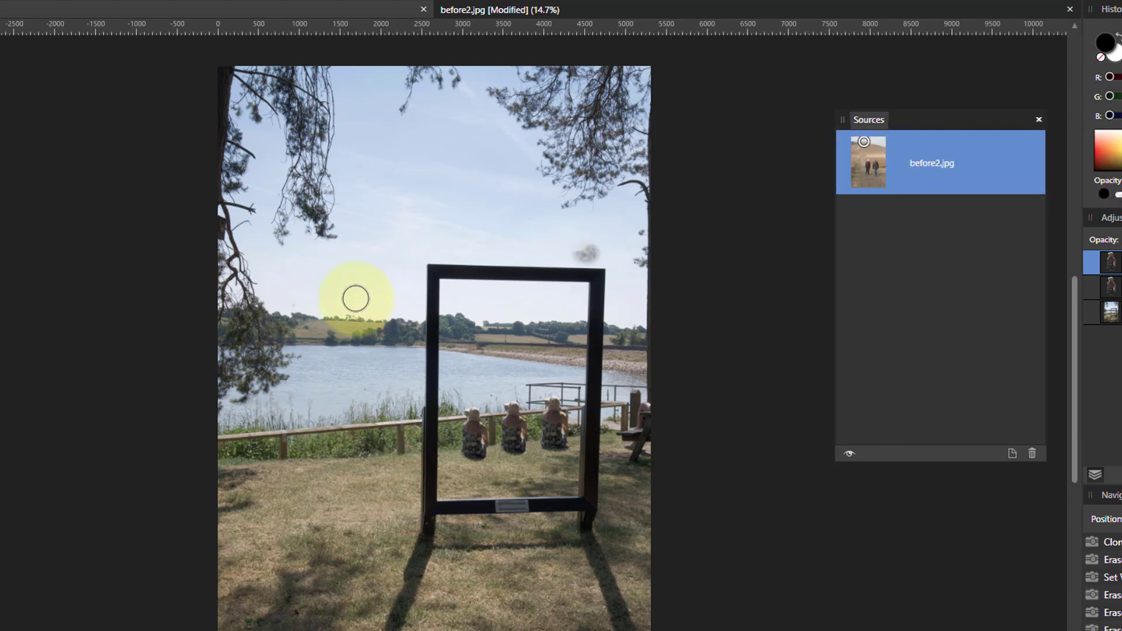
mouse_move(340, 334)
mouse_down()
mouse_move(338, 306)
mouse_move(334, 318)
mouse_up()
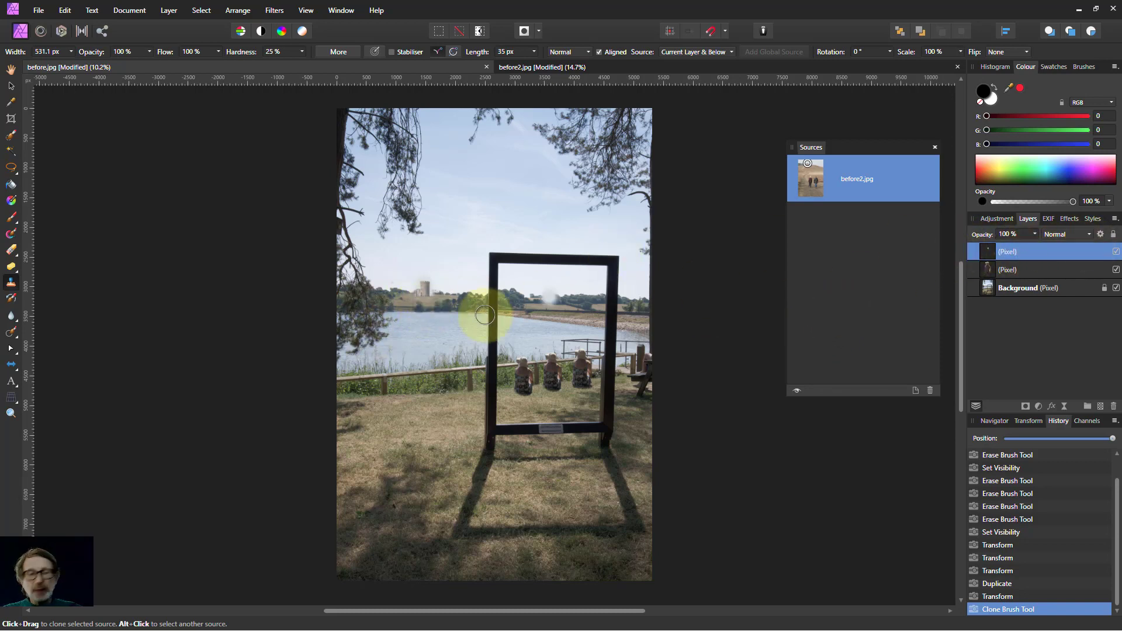
Zoom to about 46% on the cloned tower and add a ruined arched wall beside it.
scroll(380, 310, up, 2)
scroll(434, 265, up, 4)
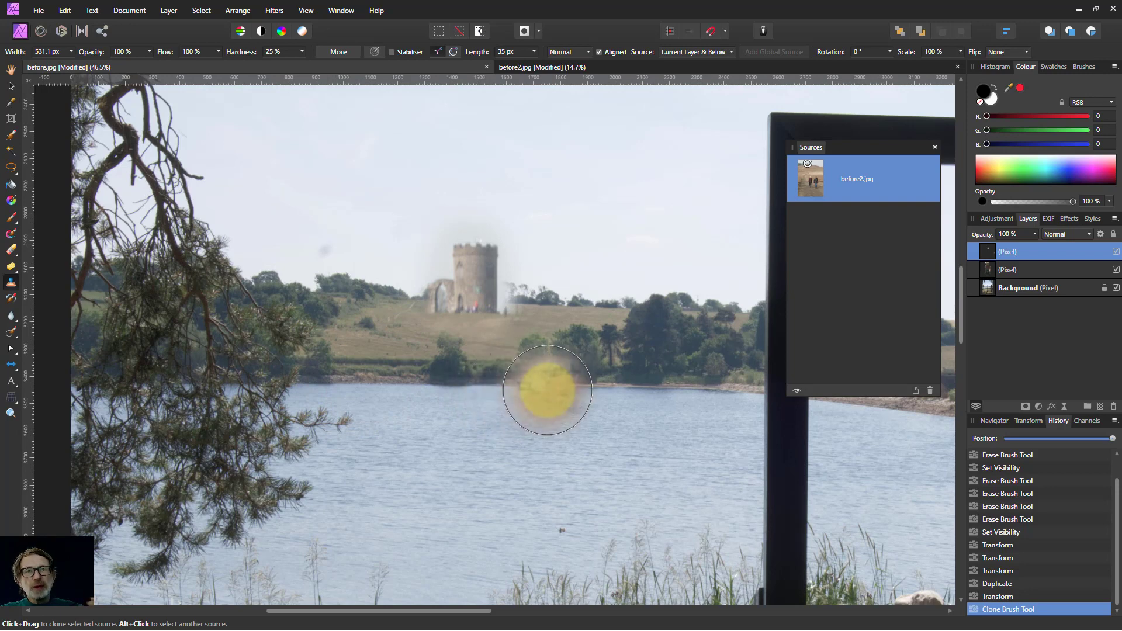
click(548, 389)
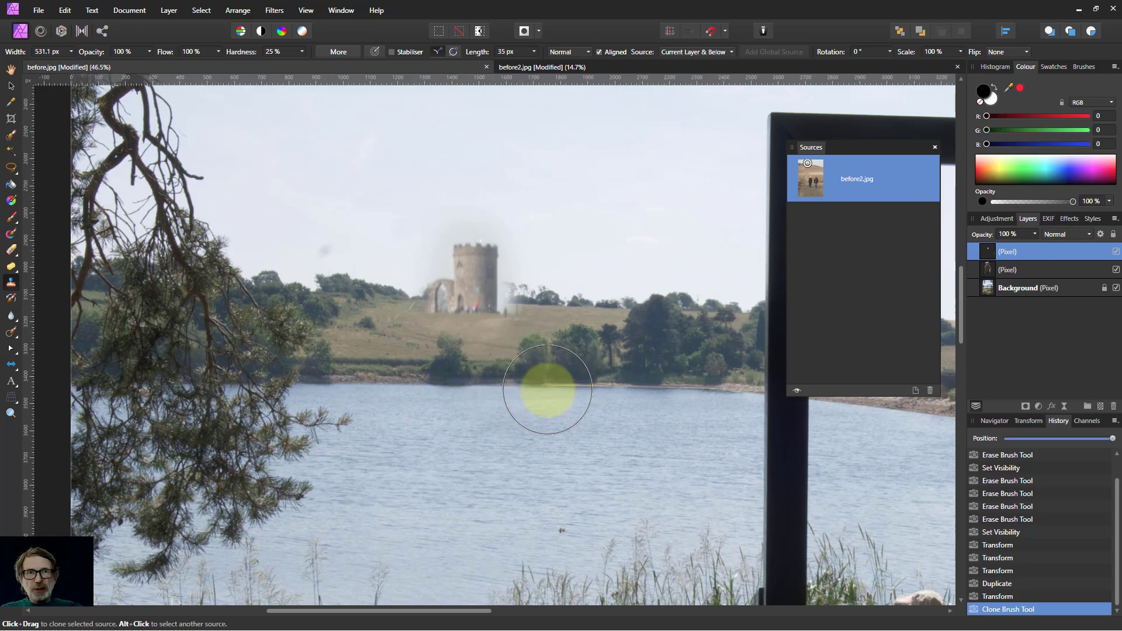